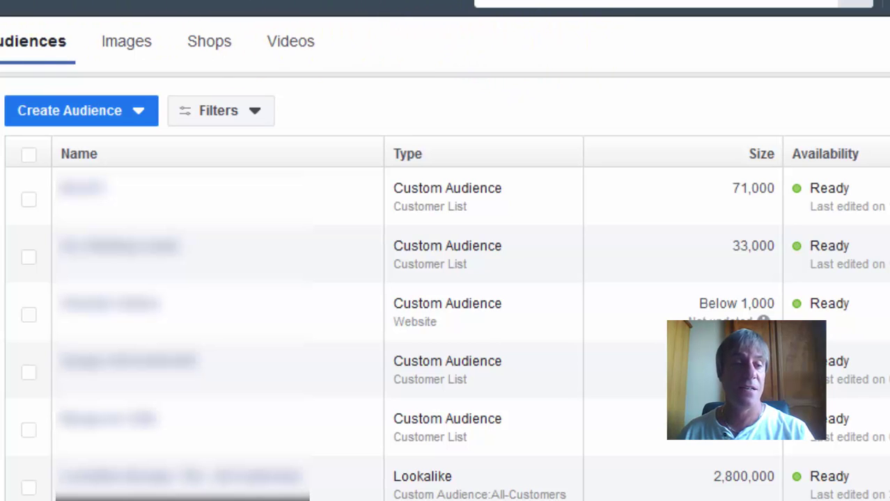
Open, close and reopen the Business Manager navigation menu
{"action": "left_click", "coordinate": [72, 23]}
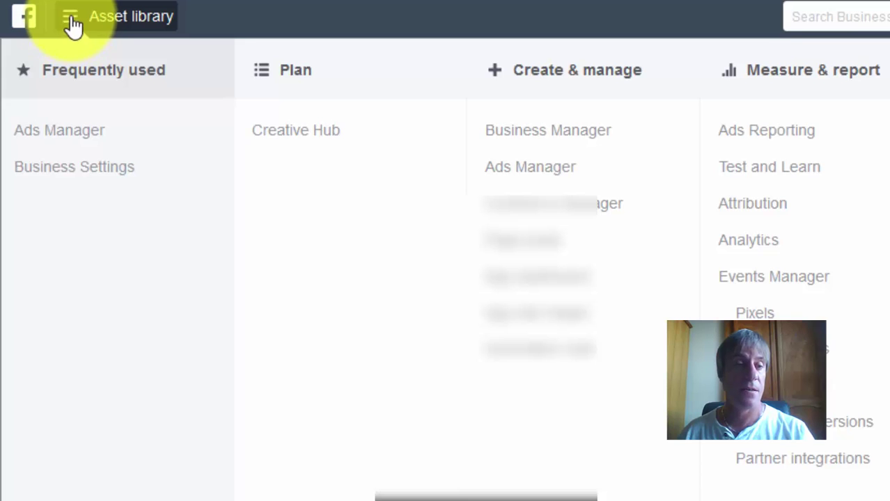
{"action": "left_click", "coordinate": [72, 24]}
{"action": "left_click", "coordinate": [73, 24]}
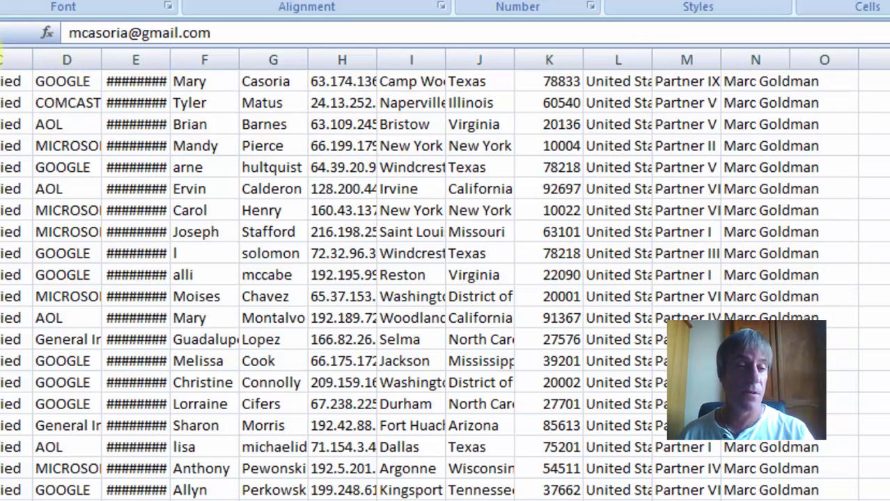
Delete columns B through N so only the email column remains, then deselect
{"action": "left_click_drag", "start_coordinate": [0, 60], "coordinate": [803, 123]}
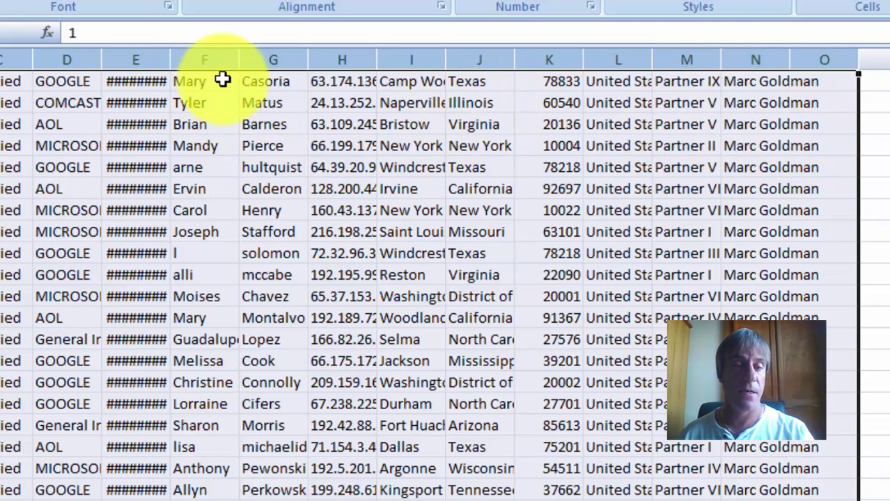
{"action": "right_click", "coordinate": [220, 80]}
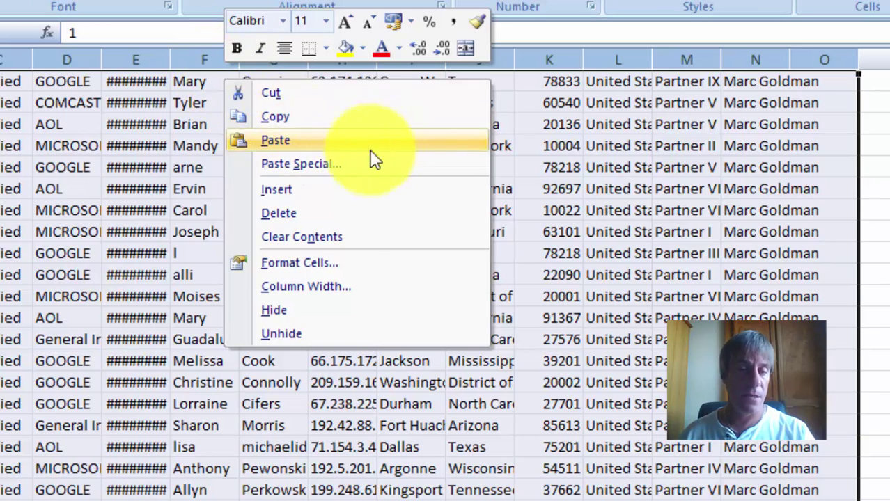
{"action": "left_click", "coordinate": [343, 212]}
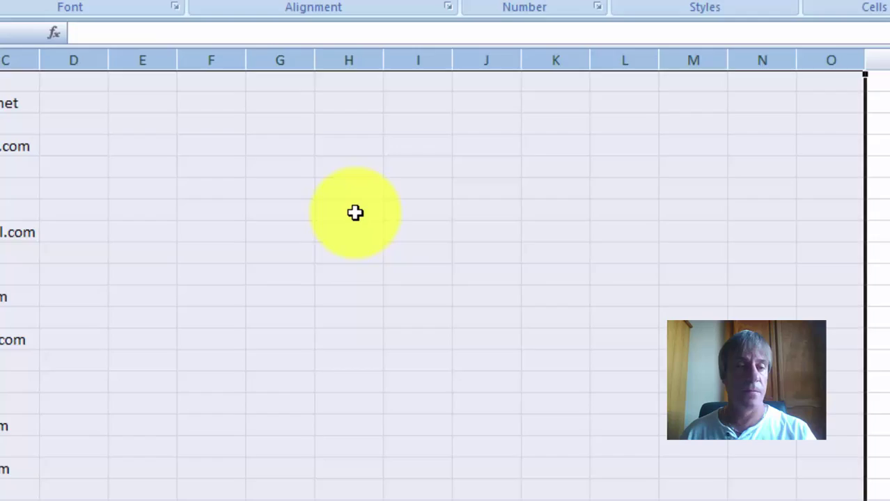
{"action": "left_click", "coordinate": [226, 126]}
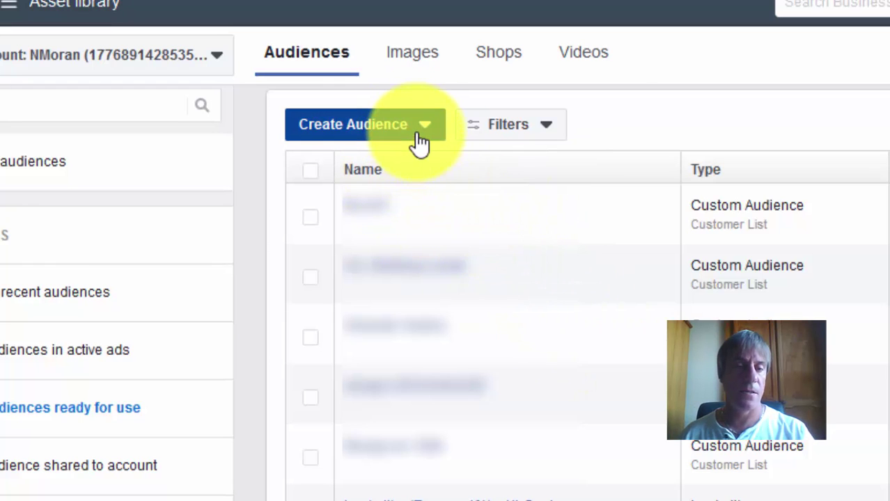
Choose Create Audience > Custom Audience > Customer list, using a file without LTV
{"action": "left_click", "coordinate": [421, 139]}
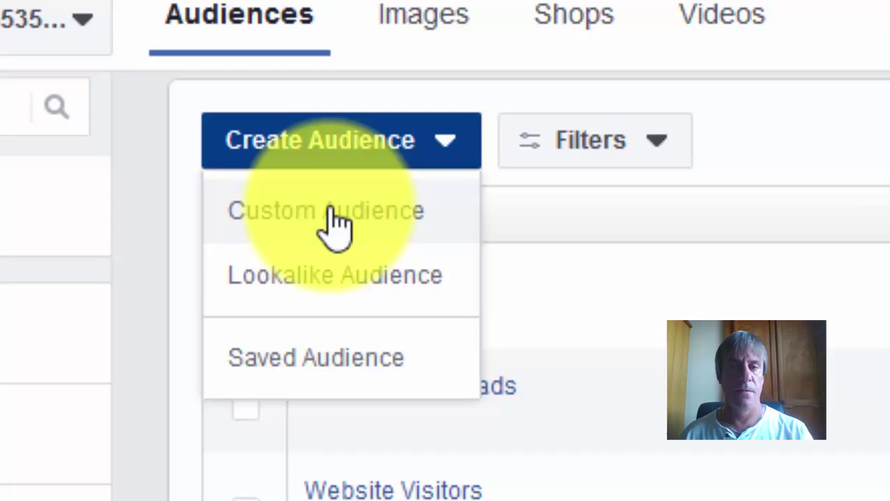
{"action": "left_click", "coordinate": [381, 240]}
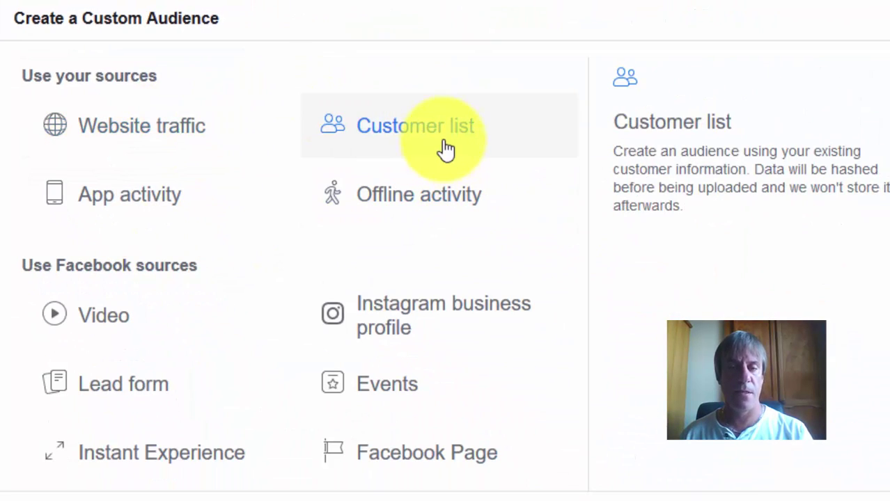
{"action": "left_click", "coordinate": [445, 143]}
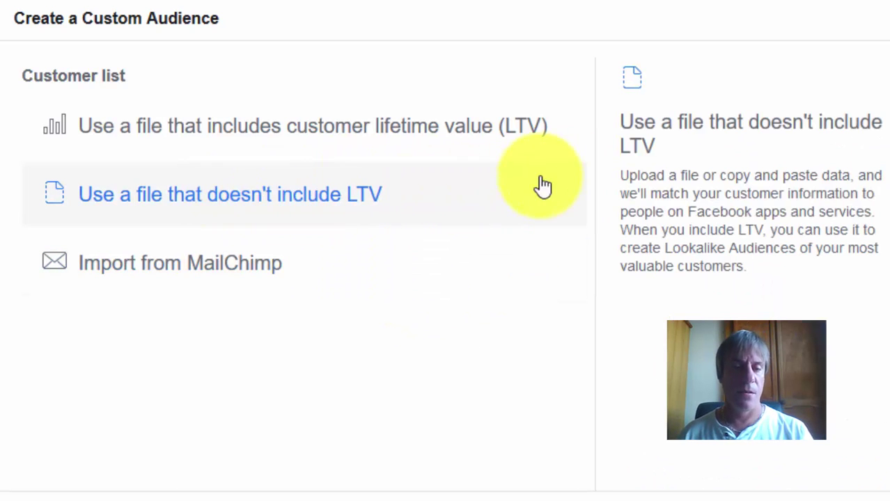
{"action": "left_click", "coordinate": [287, 204]}
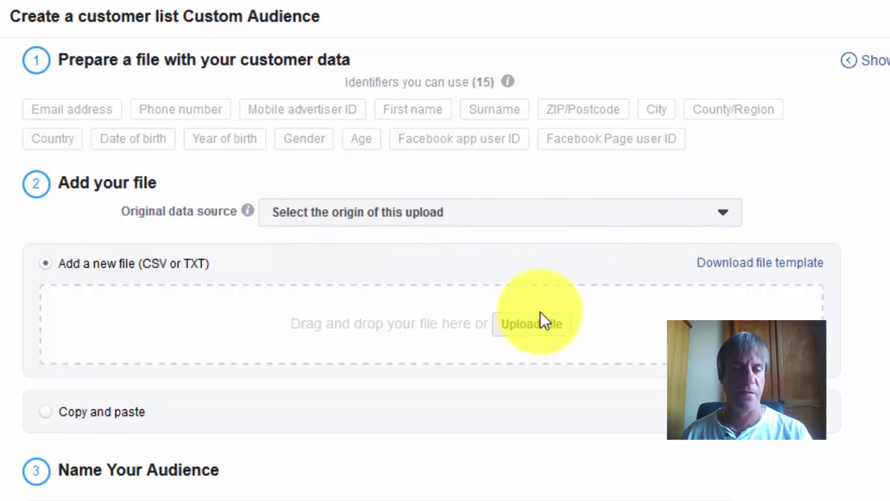
Upload valid.csv as audience 880000USA with origin 'Directly from customers' and continue to the preview
{"action": "left_click", "coordinate": [540, 332]}
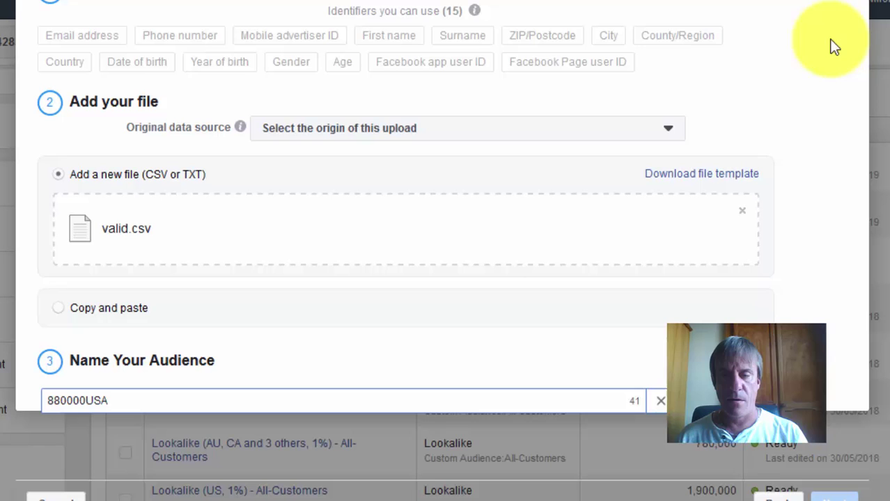
{"action": "left_click", "coordinate": [813, 284]}
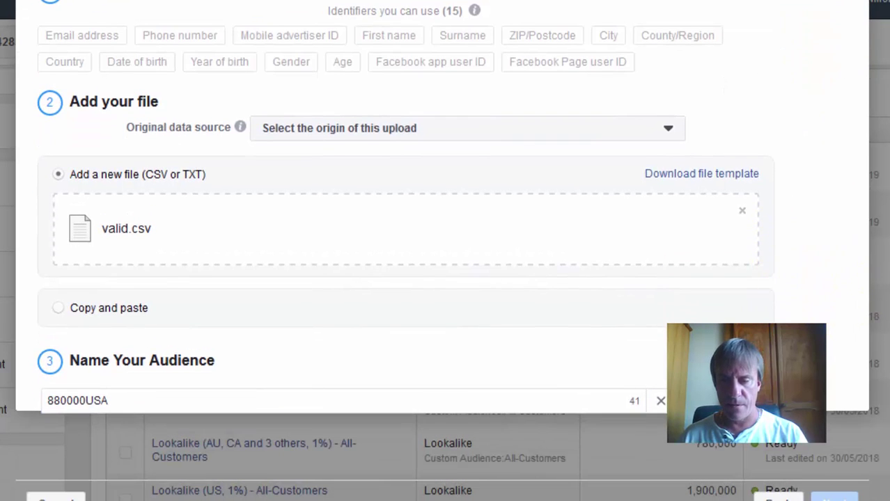
{"action": "scroll", "coordinate": [784, 261], "scroll_direction": "down", "scroll_amount": 1}
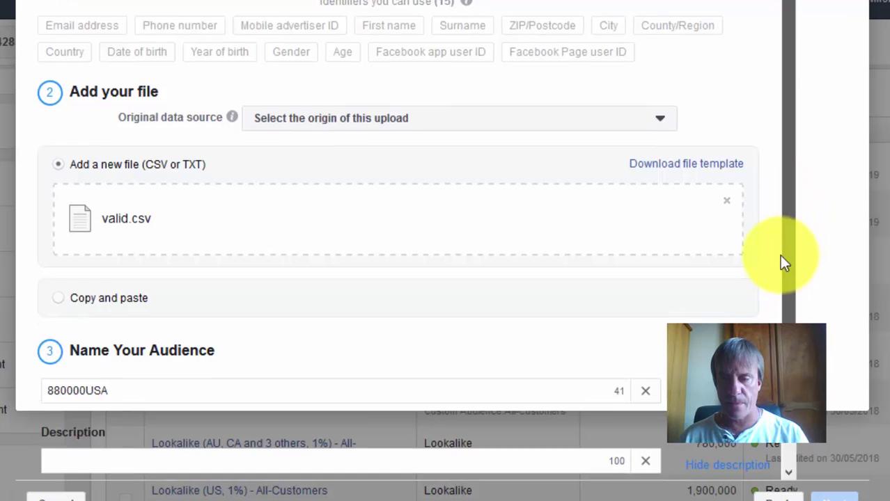
{"action": "left_click", "coordinate": [547, 89]}
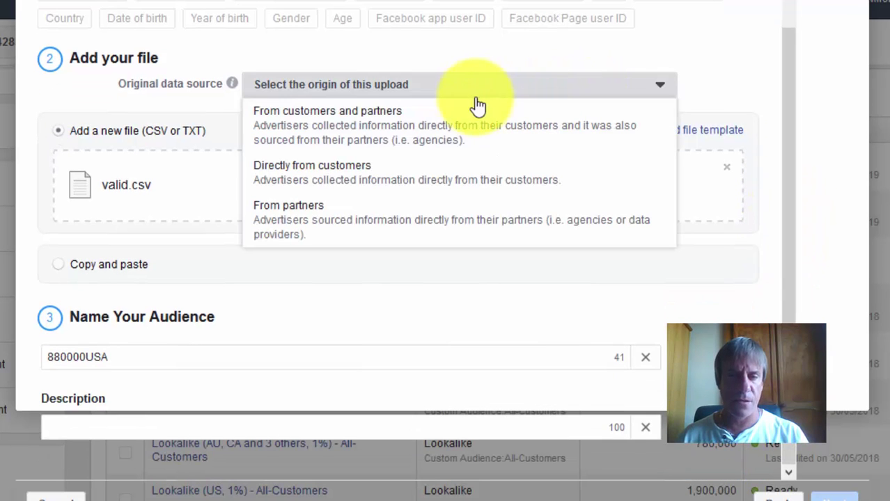
{"action": "left_click", "coordinate": [383, 182]}
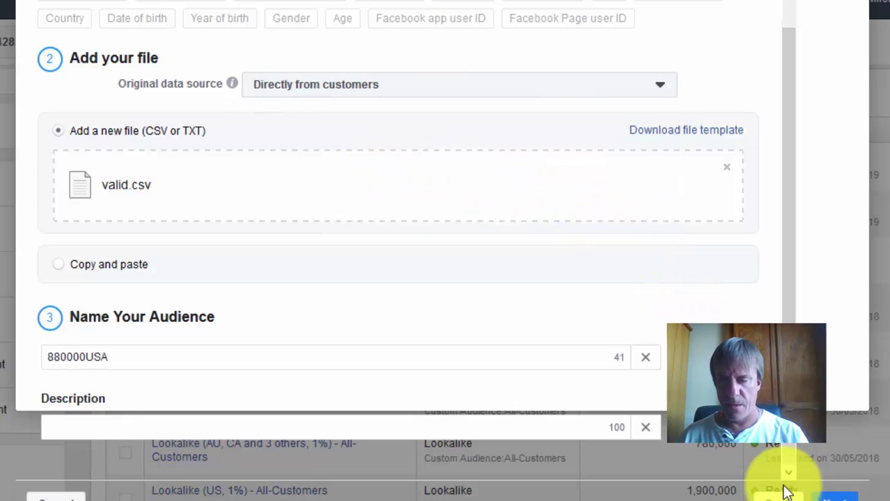
{"action": "left_click", "coordinate": [835, 496]}
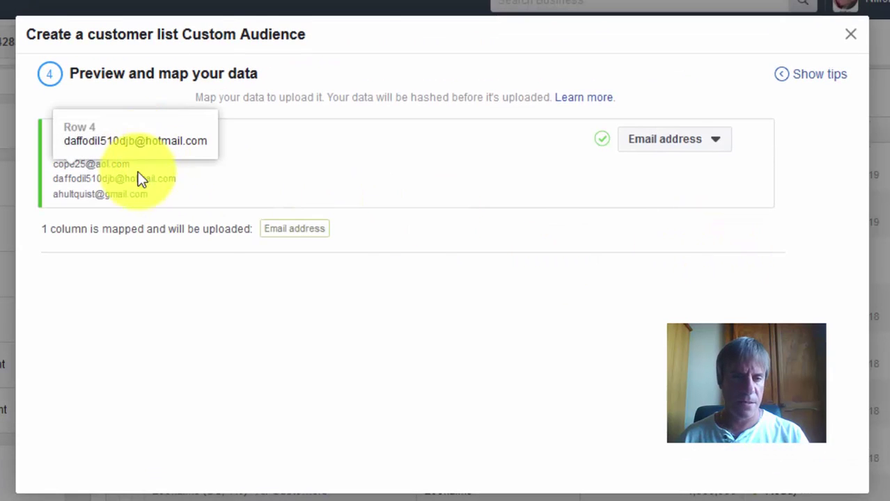
Confirm the Email address column mapping and start Upload & Create
{"action": "scroll", "coordinate": [754, 241], "scroll_direction": "down", "scroll_amount": 2}
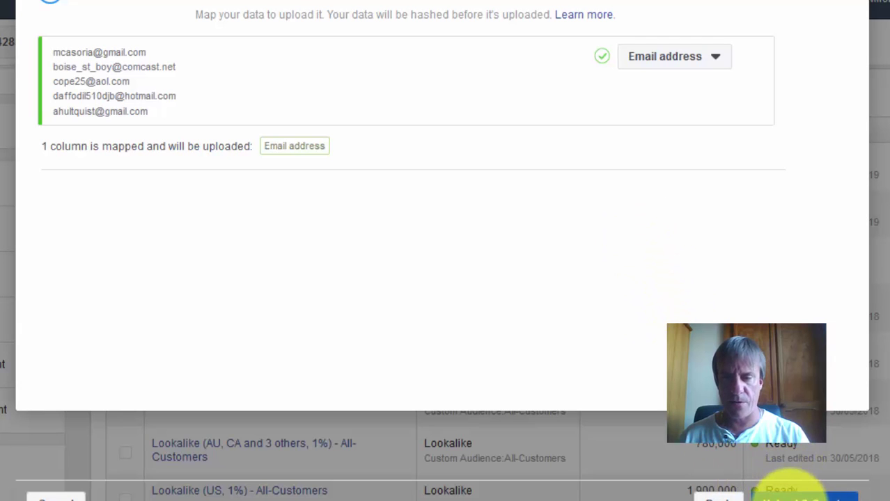
{"action": "left_click", "coordinate": [793, 489]}
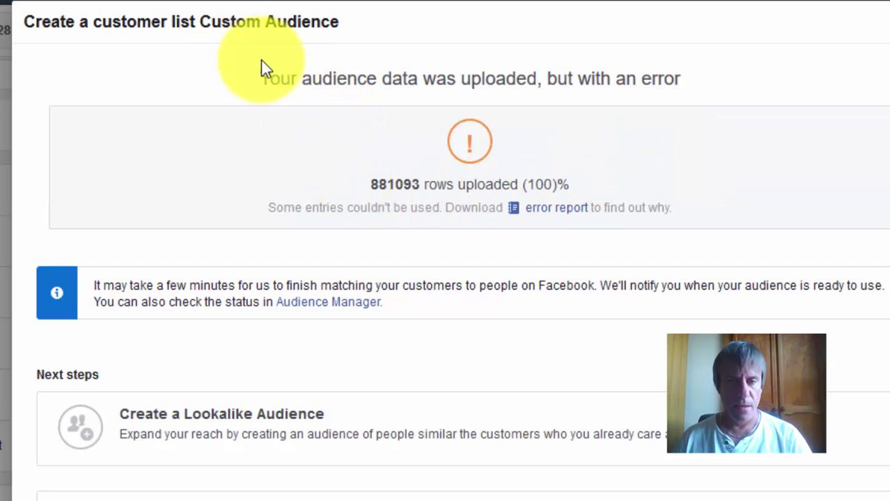
Check the 881093 uploaded rows, then download the error report of unusable entries
{"action": "left_click_drag", "start_coordinate": [366, 189], "coordinate": [438, 170]}
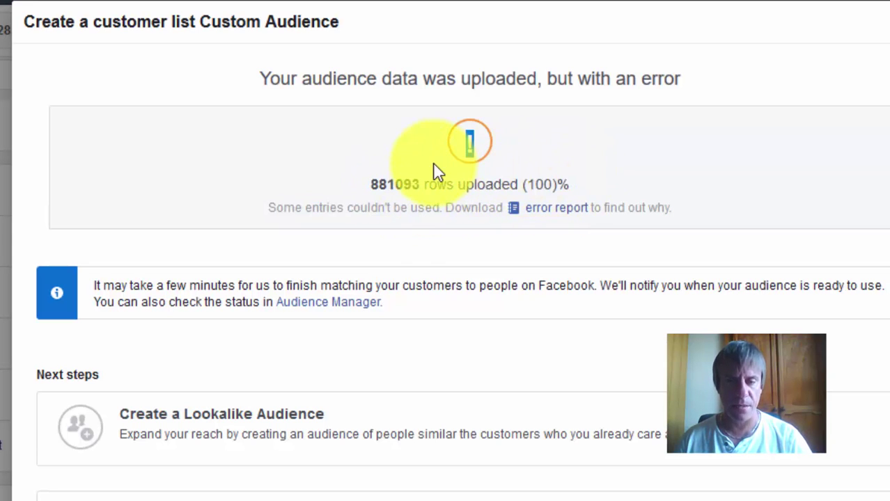
{"action": "scroll", "coordinate": [791, 167], "scroll_direction": "down", "scroll_amount": 1}
{"action": "left_click", "coordinate": [789, 149]}
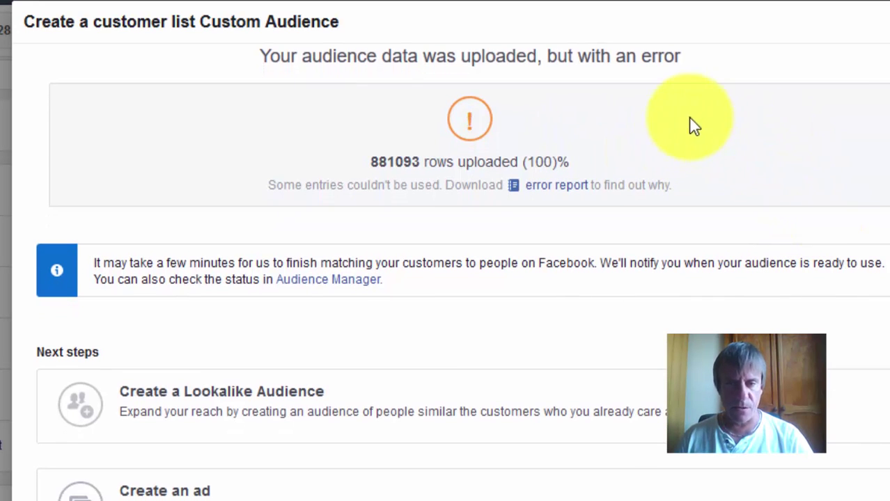
{"action": "scroll", "coordinate": [629, 160], "scroll_direction": "up", "scroll_amount": 1}
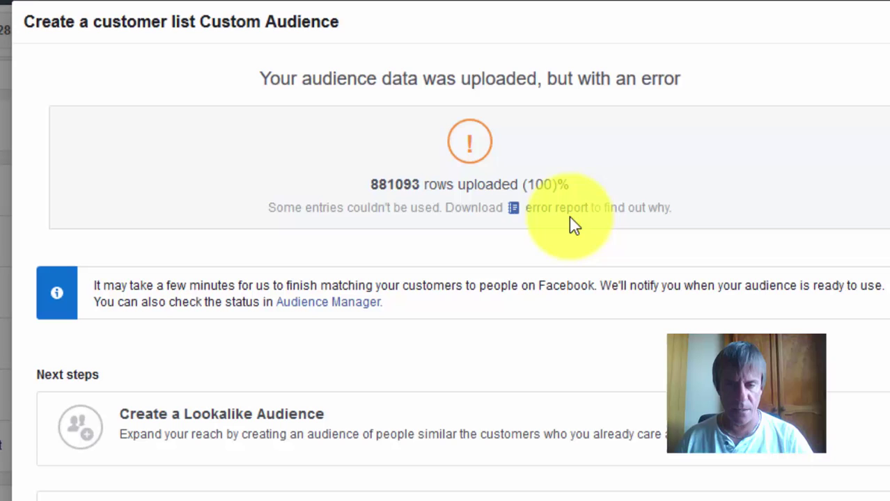
{"action": "left_click", "coordinate": [557, 210]}
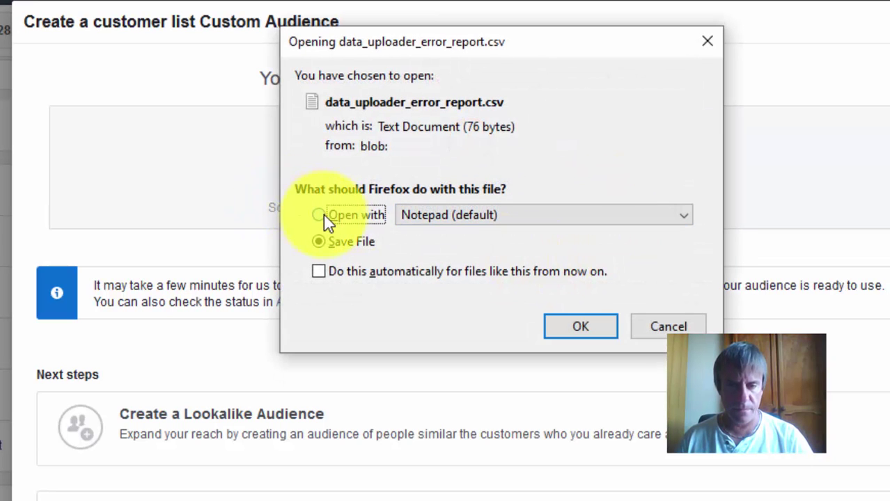
Open data_uploader_error_report.csv in Notepad and review the two email formatting errors
{"action": "left_click", "coordinate": [321, 215]}
{"action": "left_click", "coordinate": [586, 330]}
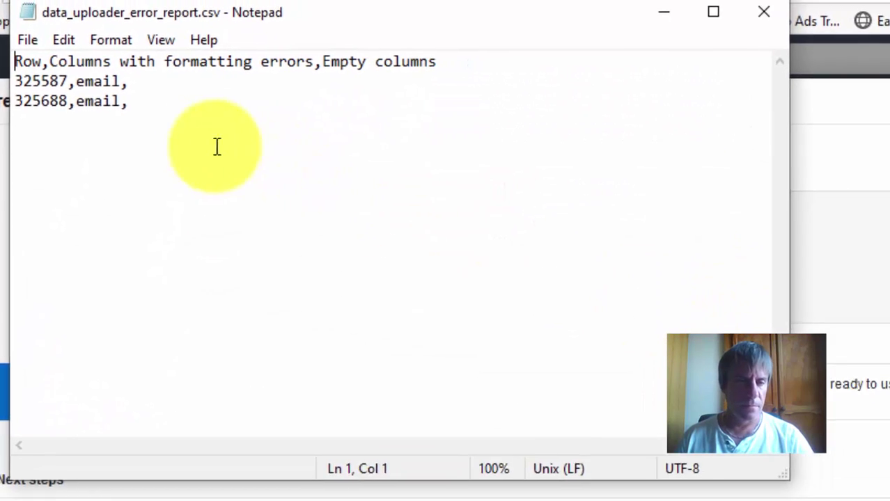
{"action": "left_click_drag", "start_coordinate": [185, 92], "coordinate": [6, 64]}
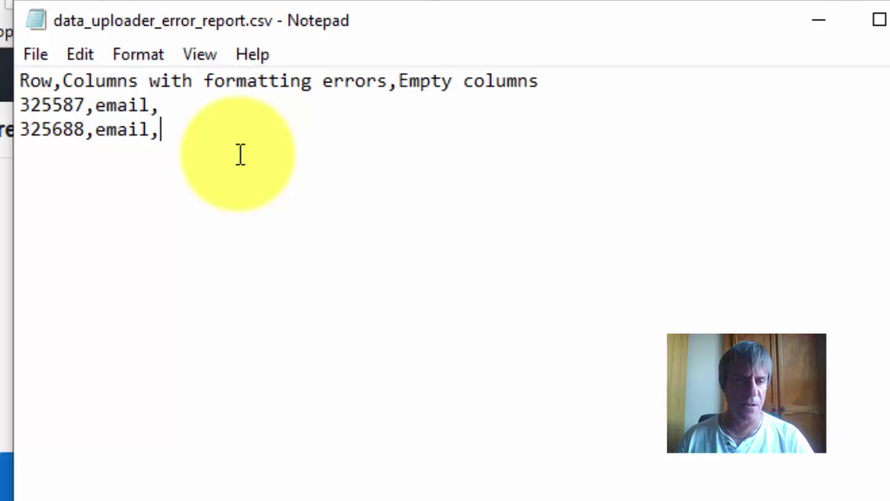
{"action": "left_click", "coordinate": [676, 91]}
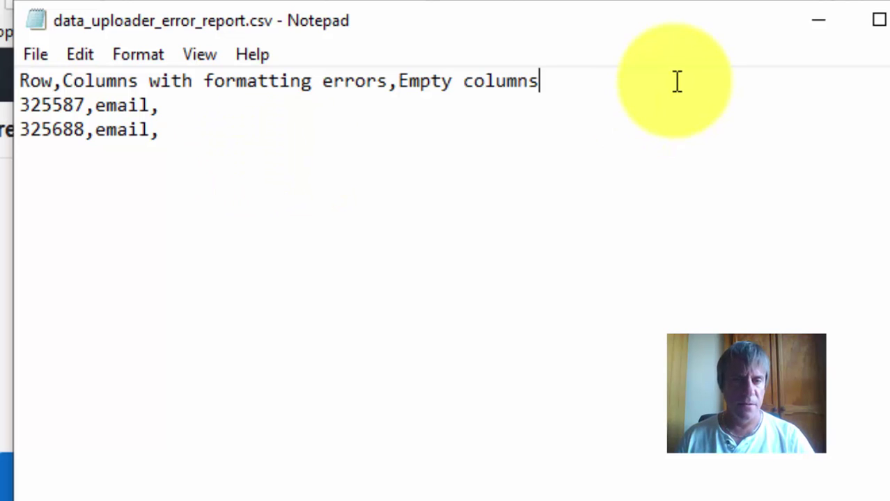
{"action": "left_click_drag", "start_coordinate": [675, 82], "coordinate": [28, 70]}
{"action": "left_click_drag", "start_coordinate": [162, 131], "coordinate": [35, 81]}
{"action": "left_click", "coordinate": [575, 147]}
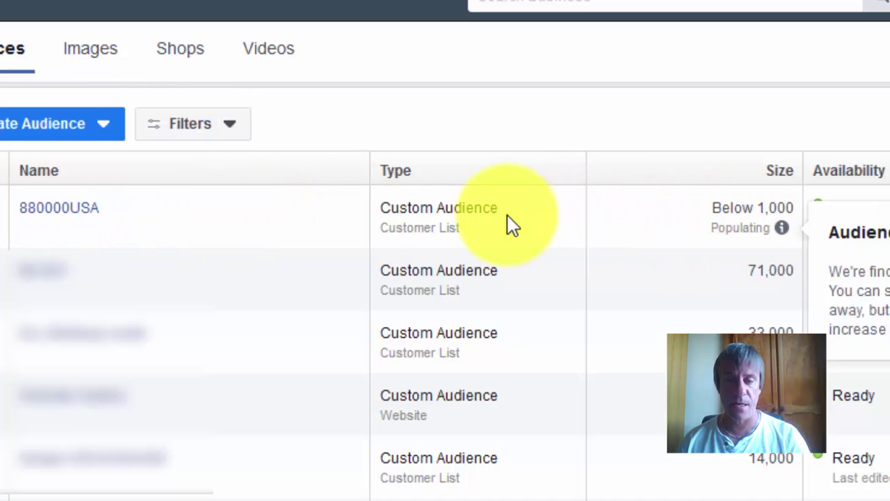
Inspect 880000USA's Ready availability and current size in the Audiences list
{"action": "left_click_drag", "start_coordinate": [886, 214], "coordinate": [769, 215]}
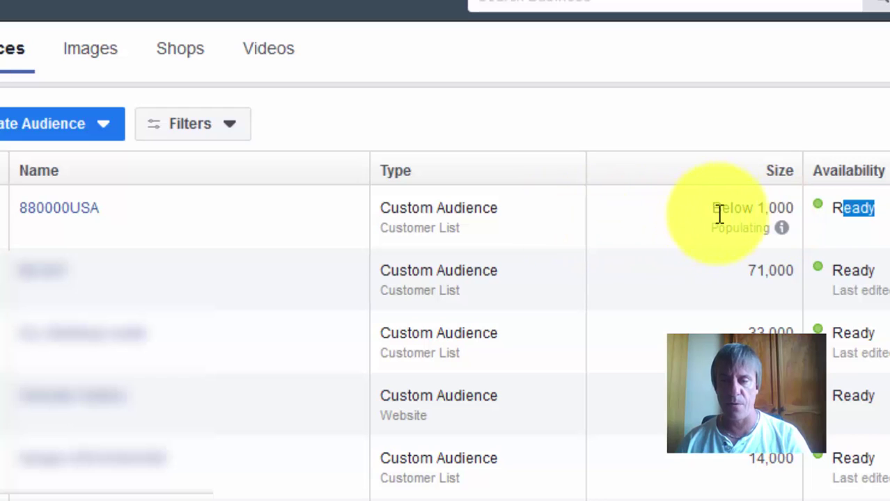
{"action": "left_click_drag", "start_coordinate": [705, 211], "coordinate": [804, 215]}
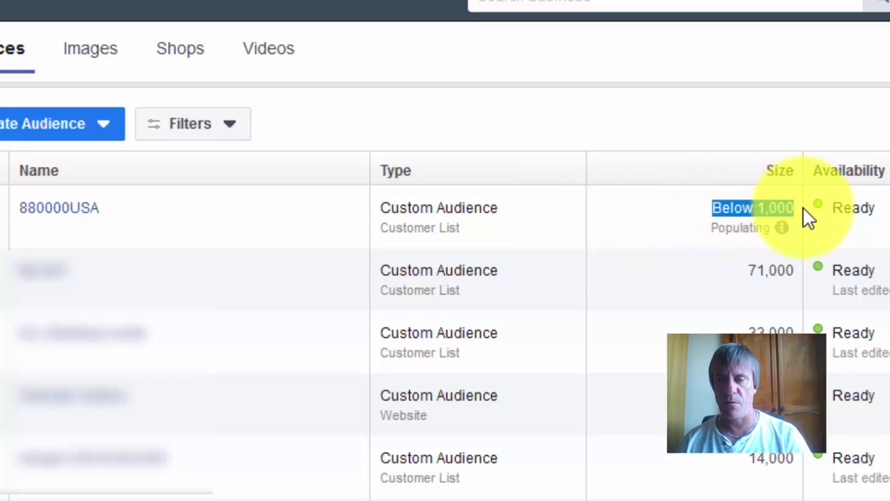
{"action": "left_click", "coordinate": [718, 216]}
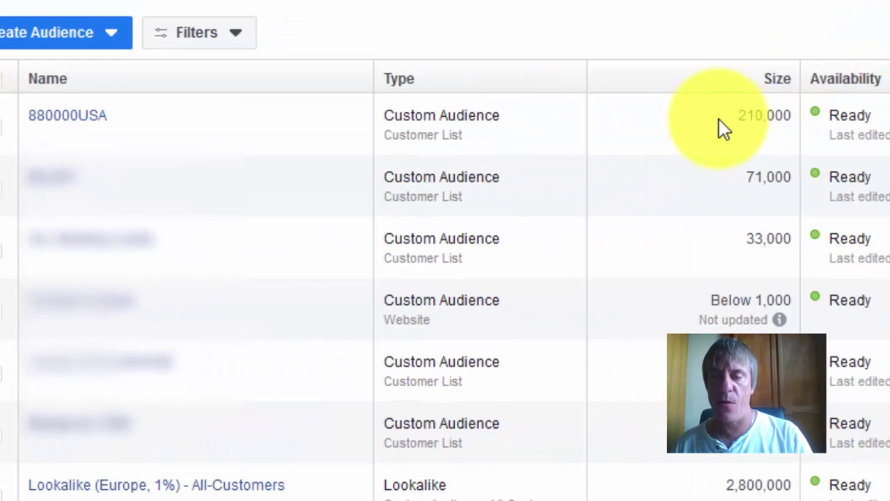
Check that 880000USA now shows a size of 210,000
{"action": "left_click_drag", "start_coordinate": [738, 117], "coordinate": [791, 126]}
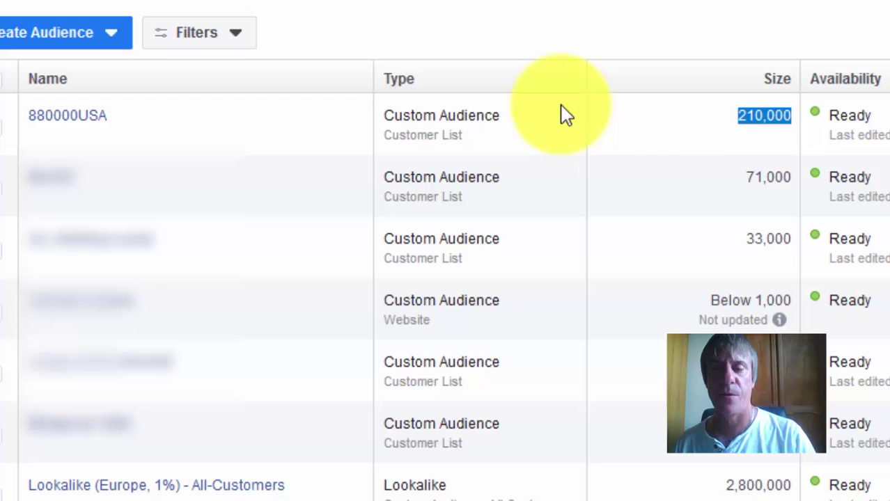
{"action": "left_click", "coordinate": [681, 125]}
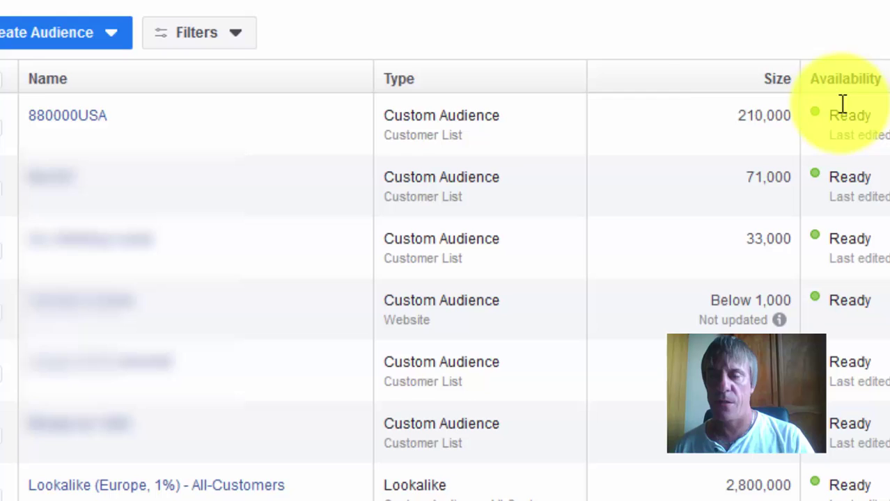
Open the 880000USA audience details and show its Actions dropdown
{"action": "left_click", "coordinate": [66, 120]}
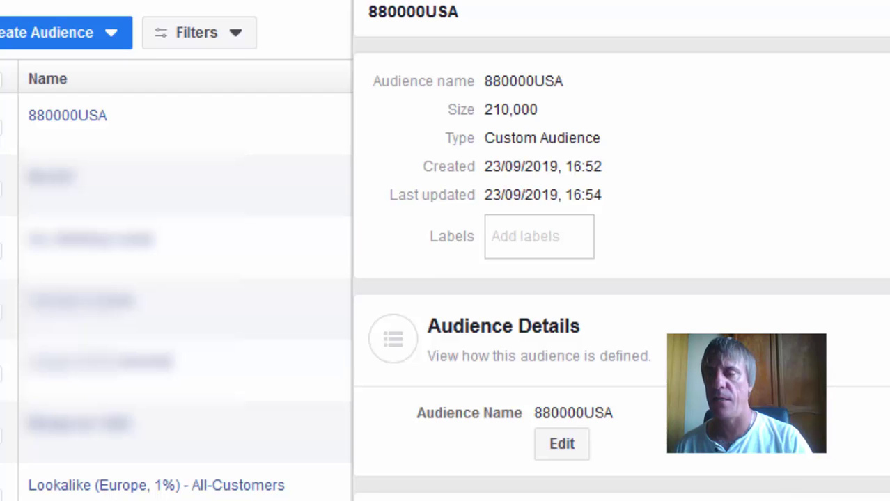
{"action": "left_click", "coordinate": [826, 53]}
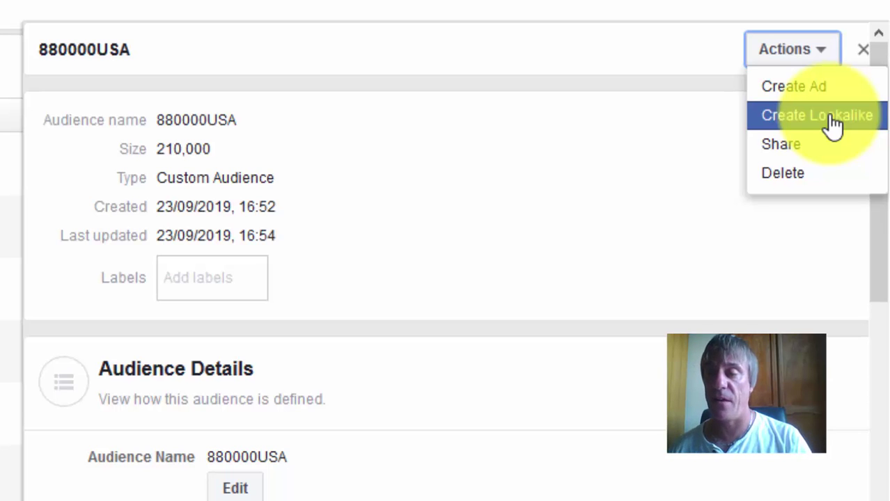
Start a new ad for this audience with Engagement as the campaign objective
{"action": "left_click", "coordinate": [819, 94]}
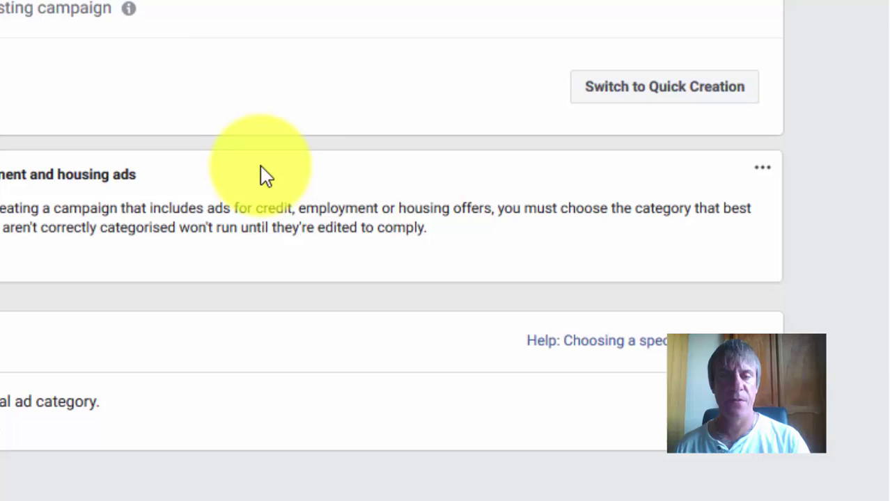
{"action": "scroll", "coordinate": [314, 177], "scroll_direction": "down", "scroll_amount": 1}
{"action": "scroll", "coordinate": [313, 177], "scroll_direction": "down", "scroll_amount": 5}
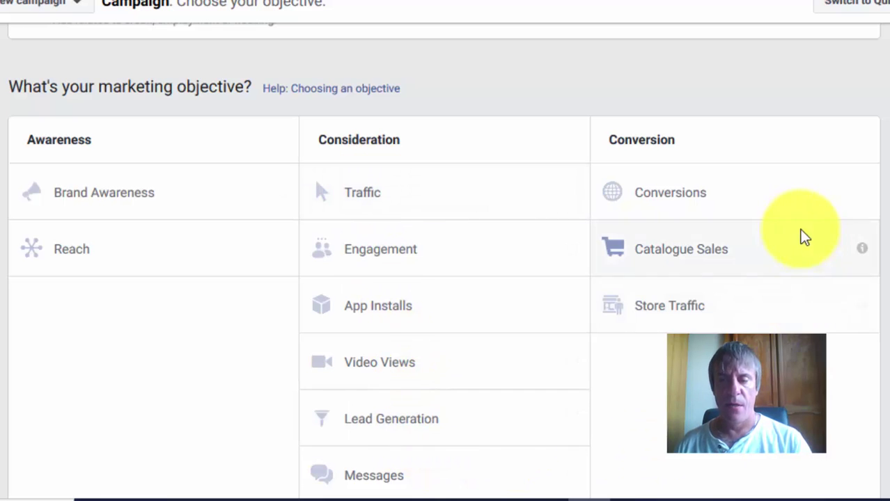
{"action": "scroll", "coordinate": [445, 279], "scroll_direction": "down", "scroll_amount": 1}
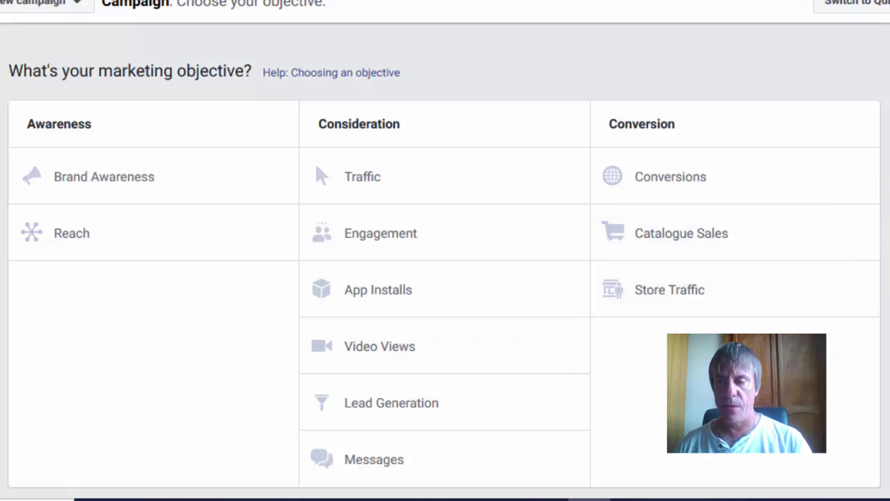
{"action": "left_click", "coordinate": [394, 240]}
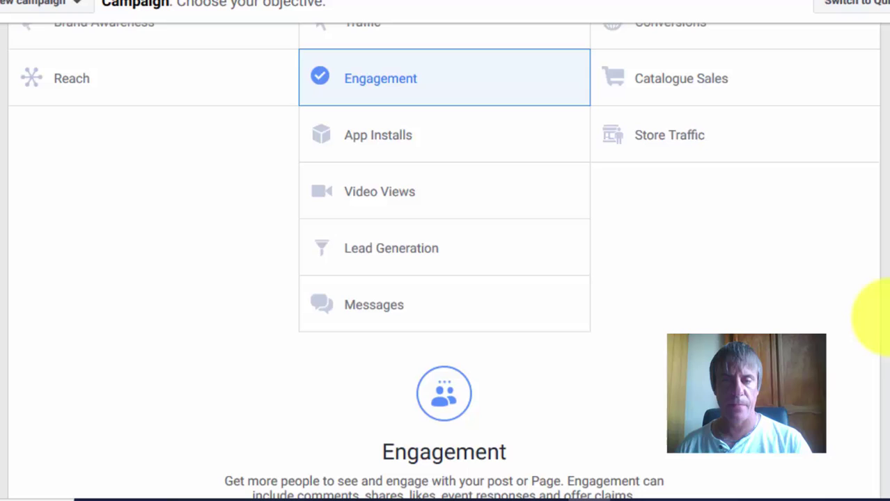
Keep the campaign name 'Engagement' and continue to the ad set setup
{"action": "scroll", "coordinate": [444, 265], "scroll_direction": "down", "scroll_amount": 4}
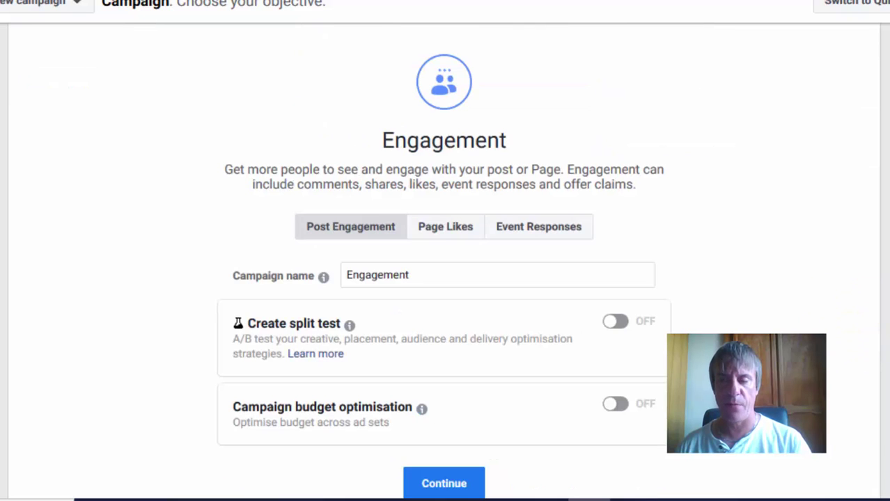
{"action": "scroll", "coordinate": [444, 265], "scroll_direction": "down", "scroll_amount": 2}
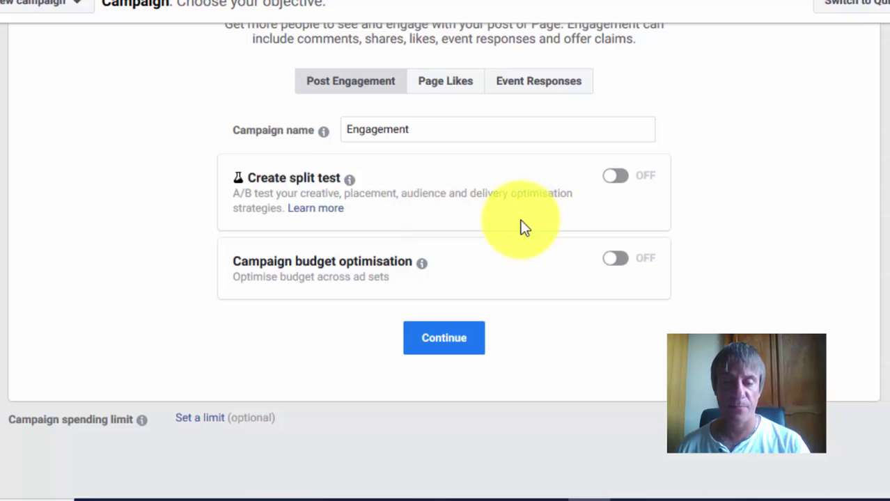
{"action": "left_click", "coordinate": [424, 129]}
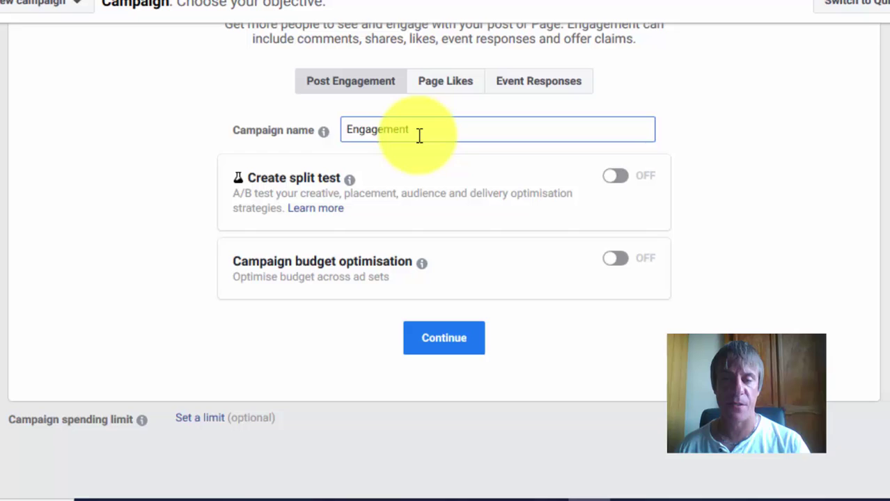
{"action": "left_click_drag", "start_coordinate": [419, 133], "coordinate": [341, 121]}
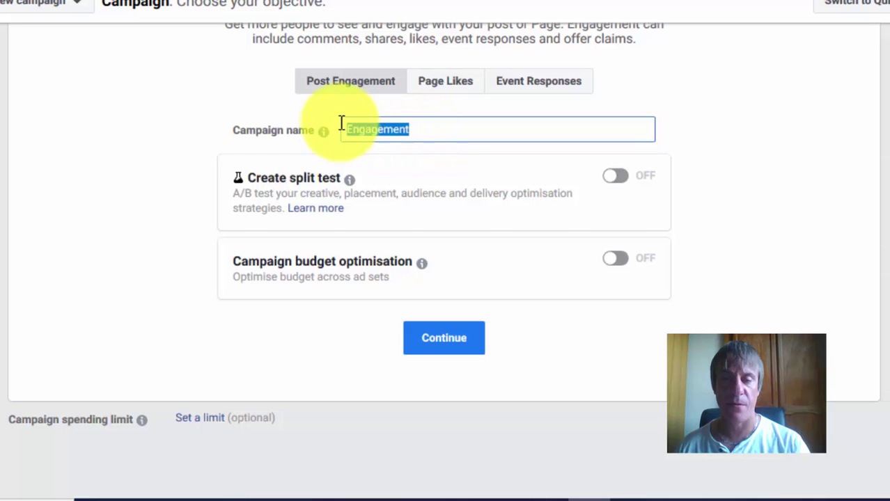
{"action": "left_click", "coordinate": [449, 349]}
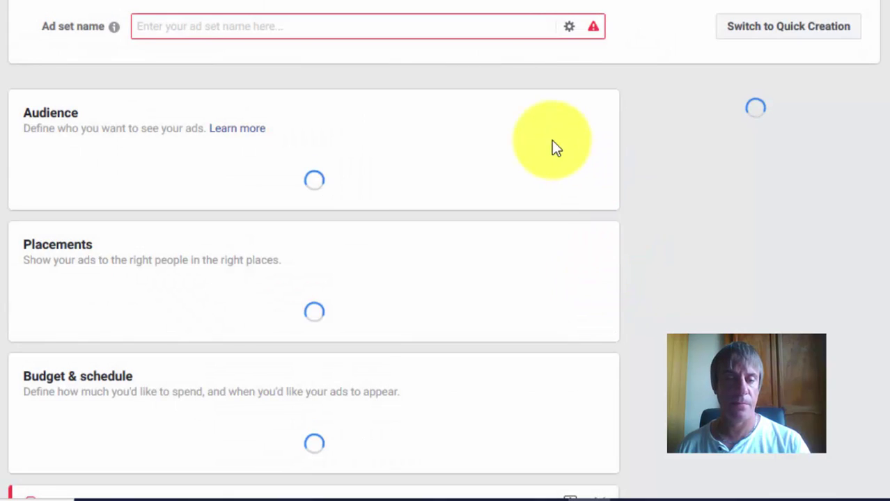
Name the new ad set '18+'
{"action": "left_click", "coordinate": [386, 28]}
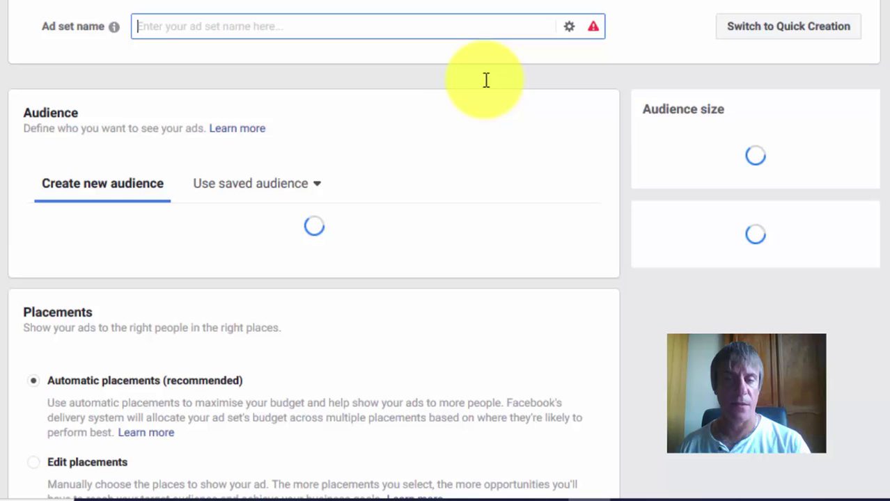
{"action": "scroll", "coordinate": [475, 172], "scroll_direction": "down", "scroll_amount": 2}
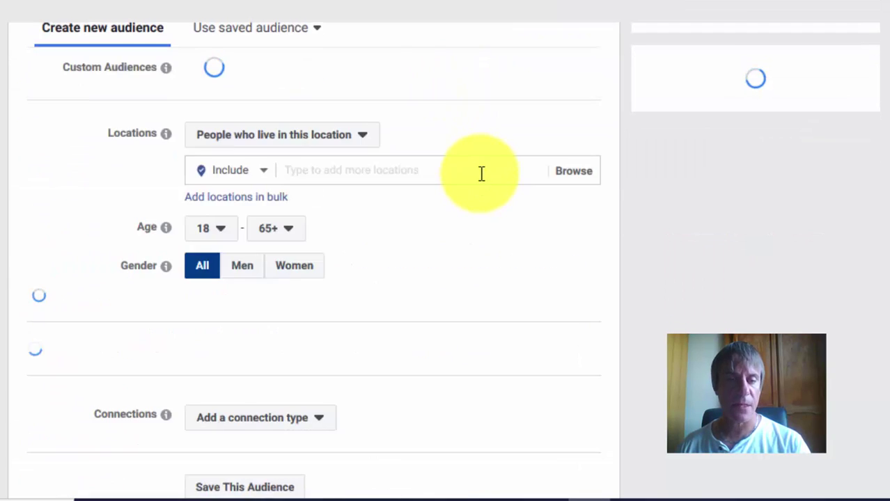
{"action": "scroll", "coordinate": [477, 174], "scroll_direction": "up", "scroll_amount": 1}
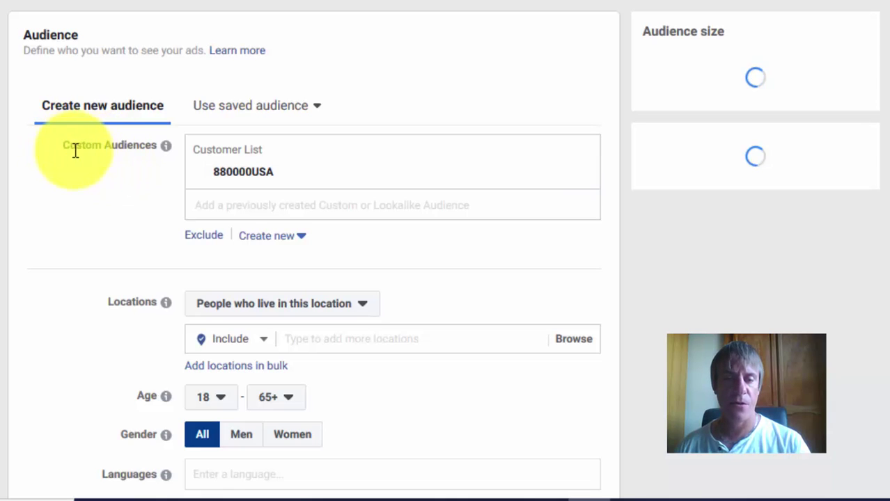
{"action": "left_click_drag", "start_coordinate": [74, 147], "coordinate": [167, 155]}
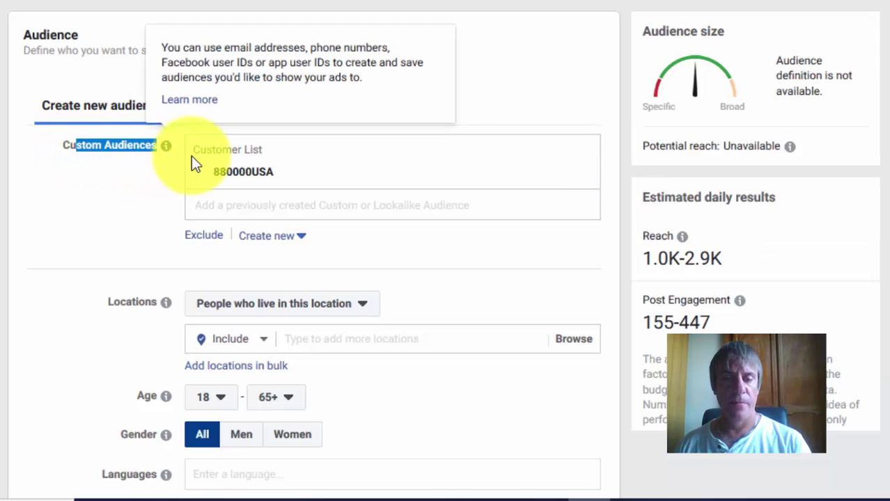
{"action": "left_click", "coordinate": [75, 161]}
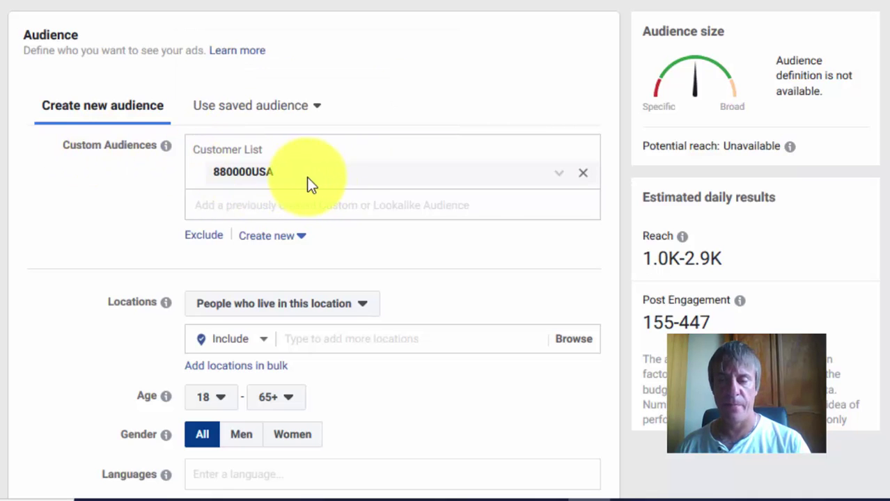
Review the Audience section: Customer List 880000USA, ages 18–65+, all genders, reach 1.0K–2.9K
{"action": "scroll", "coordinate": [129, 191], "scroll_direction": "down", "scroll_amount": 2}
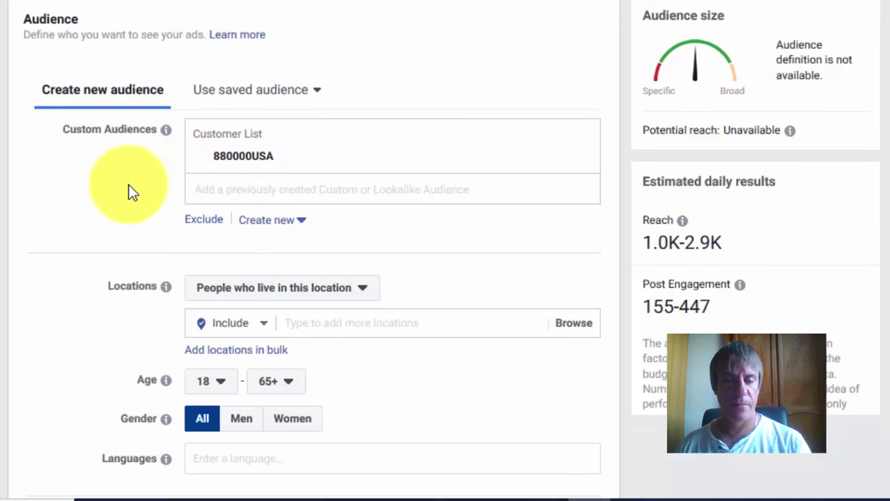
{"action": "scroll", "coordinate": [128, 195], "scroll_direction": "down", "scroll_amount": 1}
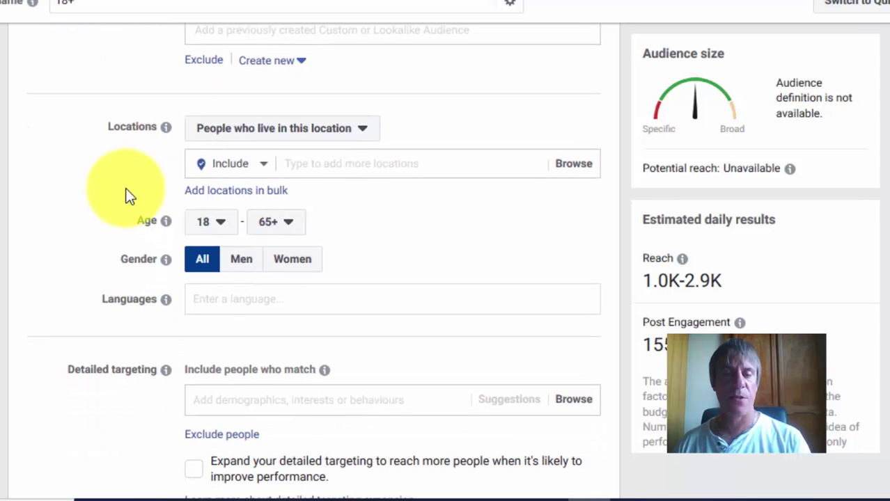
{"action": "scroll", "coordinate": [127, 195], "scroll_direction": "up", "scroll_amount": 3}
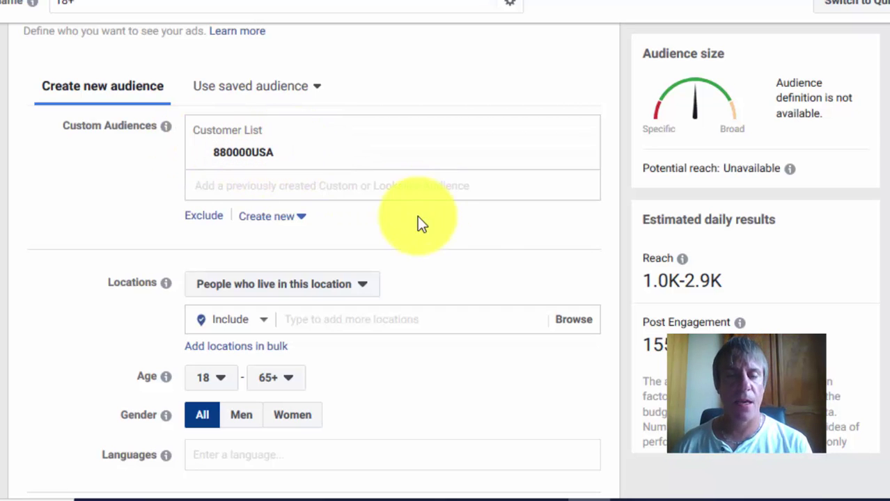
{"action": "scroll", "coordinate": [484, 227], "scroll_direction": "down", "scroll_amount": 3}
{"action": "scroll", "coordinate": [465, 235], "scroll_direction": "down", "scroll_amount": 1}
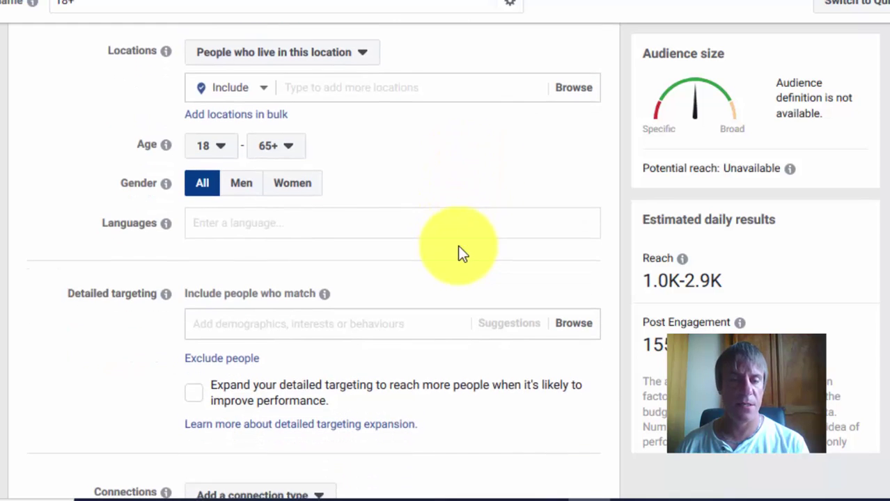
{"action": "scroll", "coordinate": [465, 268], "scroll_direction": "down", "scroll_amount": 1}
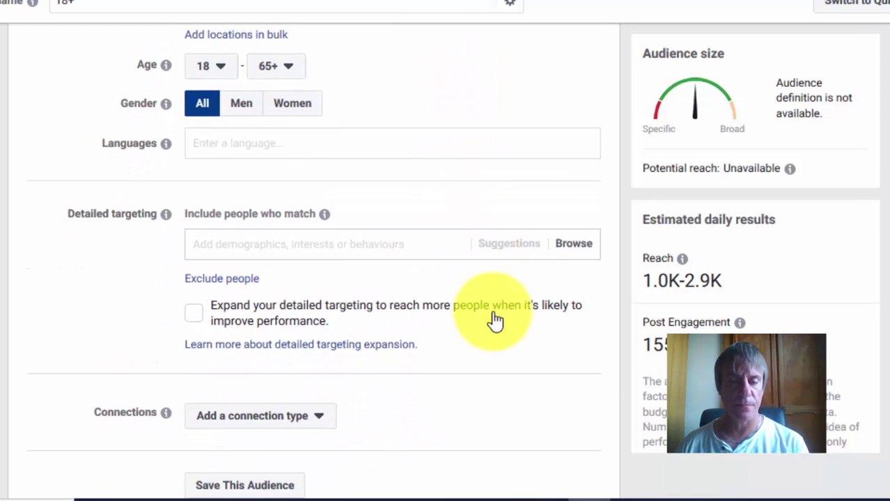
{"action": "scroll", "coordinate": [477, 268], "scroll_direction": "up", "scroll_amount": 3}
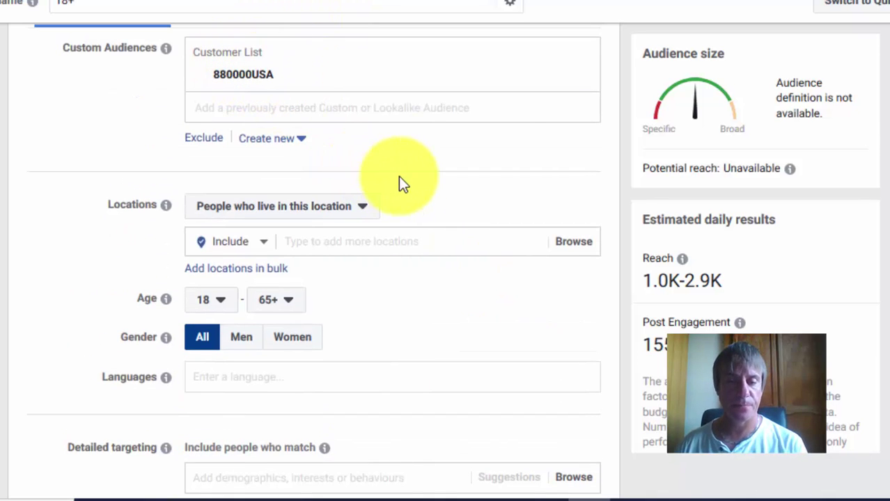
{"action": "scroll", "coordinate": [399, 177], "scroll_direction": "down", "scroll_amount": 1}
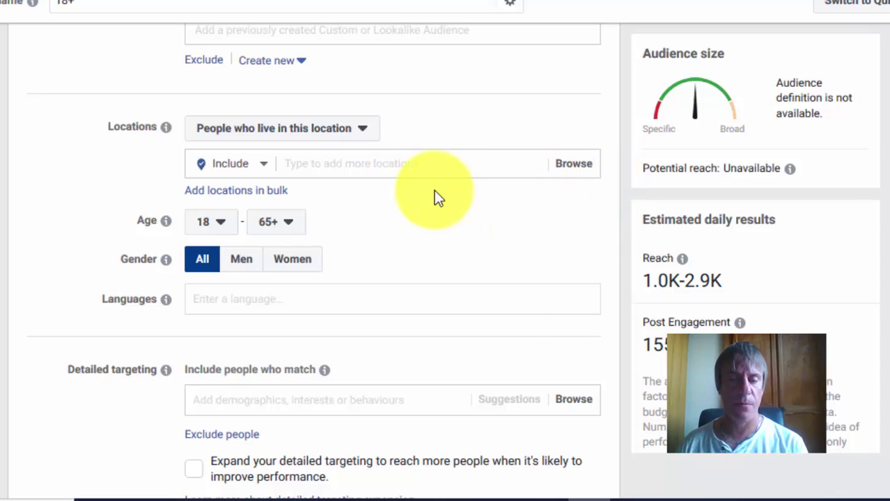
{"action": "scroll", "coordinate": [430, 197], "scroll_direction": "down", "scroll_amount": 1}
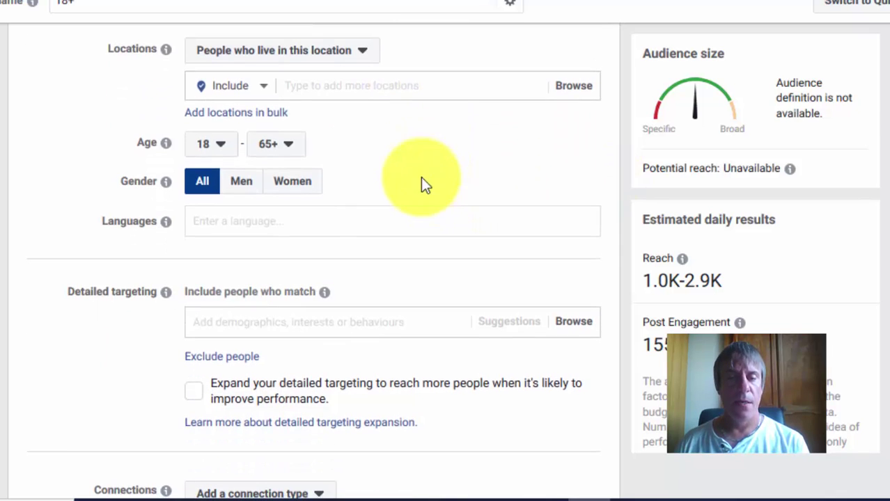
Lower the maximum age from 65+ to 24, narrowing the audience to ages 18–24
{"action": "left_click", "coordinate": [290, 147]}
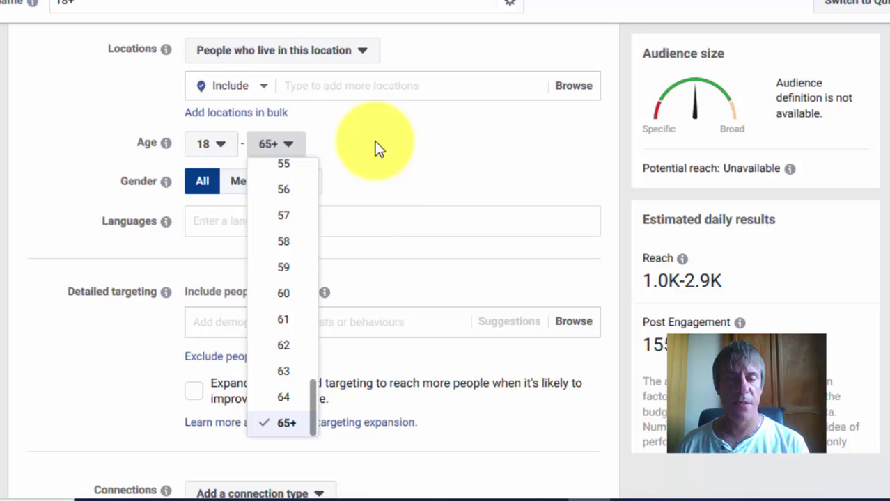
{"action": "scroll", "coordinate": [304, 218], "scroll_direction": "up", "scroll_amount": 7}
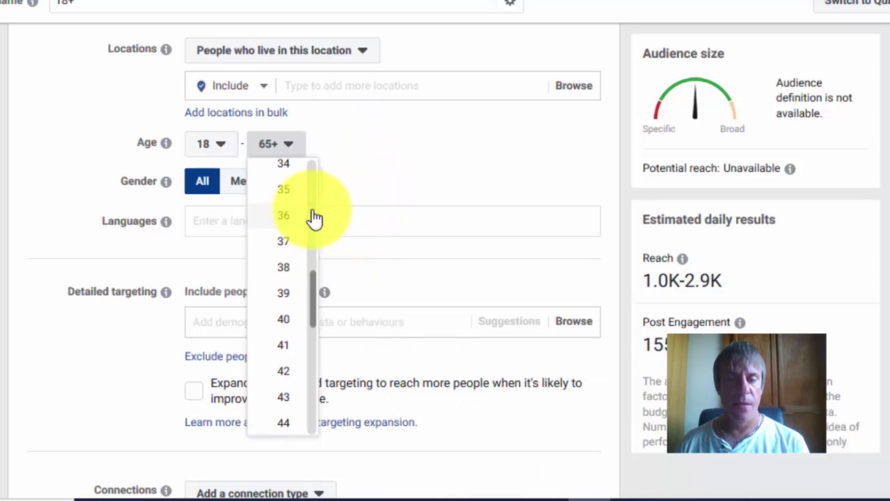
{"action": "scroll", "coordinate": [315, 219], "scroll_direction": "up", "scroll_amount": 7}
{"action": "scroll", "coordinate": [319, 237], "scroll_direction": "down", "scroll_amount": 1}
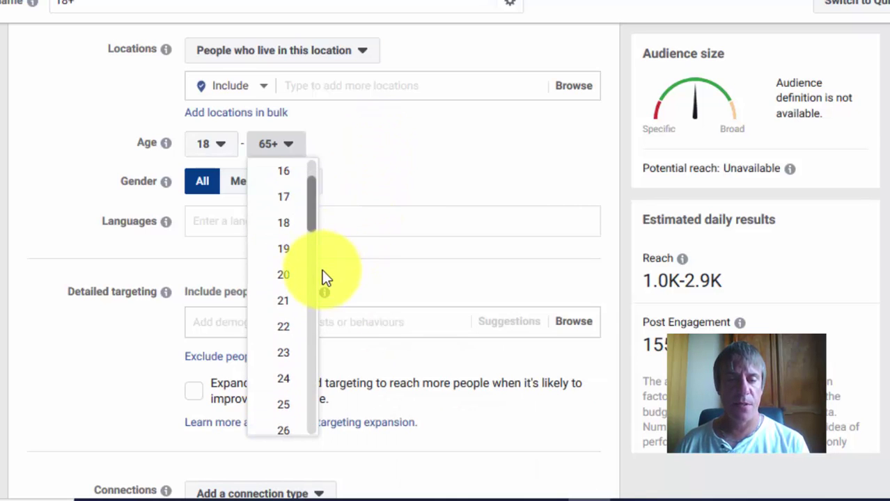
{"action": "left_click", "coordinate": [293, 381]}
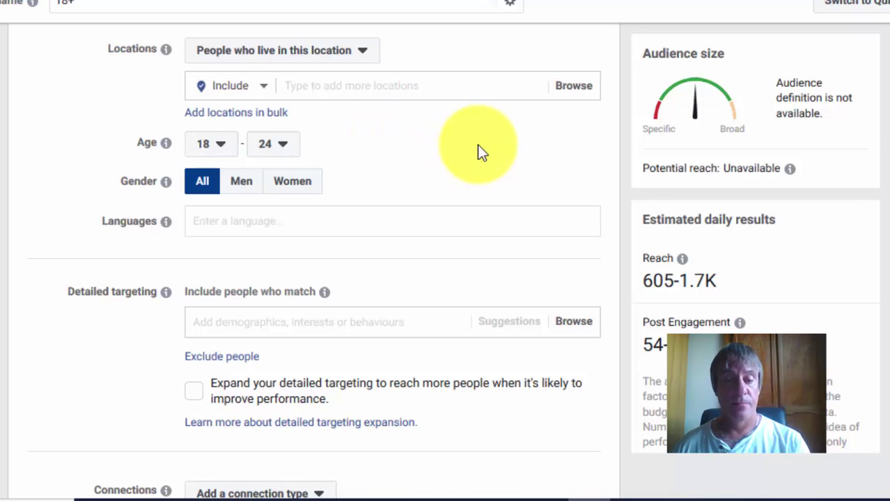
{"action": "scroll", "coordinate": [477, 149], "scroll_direction": "down", "scroll_amount": 1}
{"action": "left_click", "coordinate": [328, 143]}
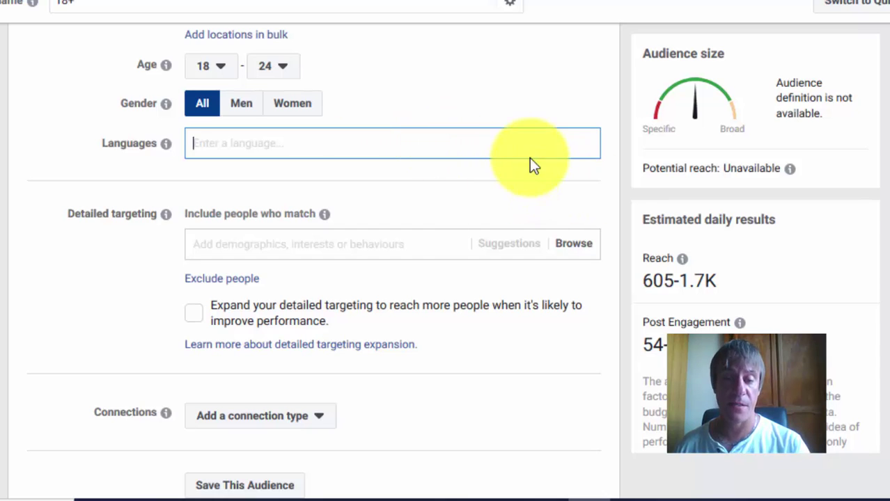
{"action": "scroll", "coordinate": [562, 303], "scroll_direction": "down", "scroll_amount": 4}
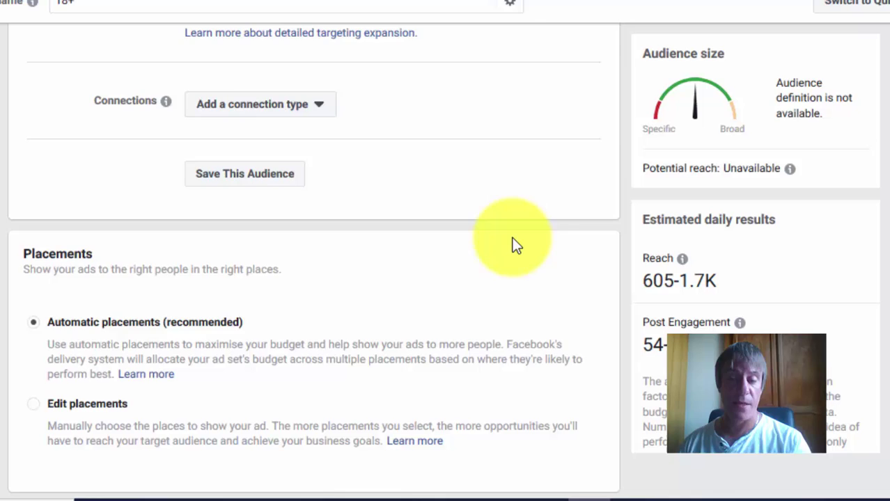
{"action": "scroll", "coordinate": [514, 244], "scroll_direction": "up", "scroll_amount": 8}
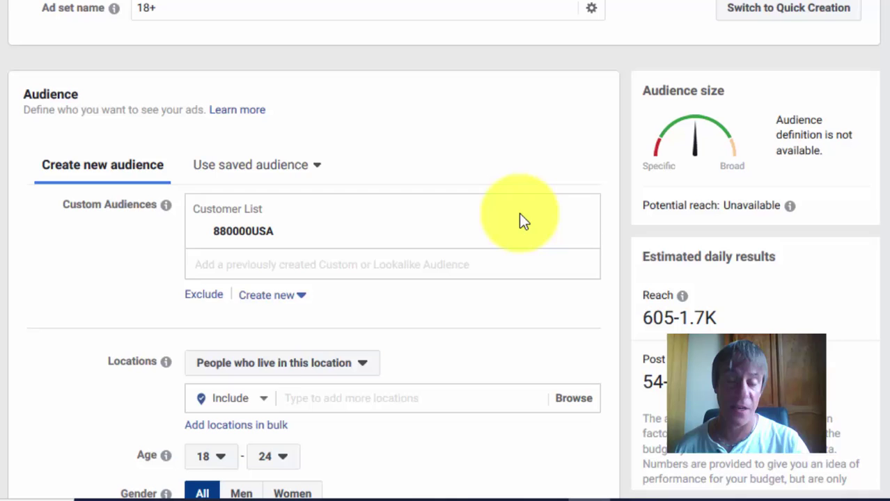
{"action": "scroll", "coordinate": [519, 213], "scroll_direction": "down", "scroll_amount": 1}
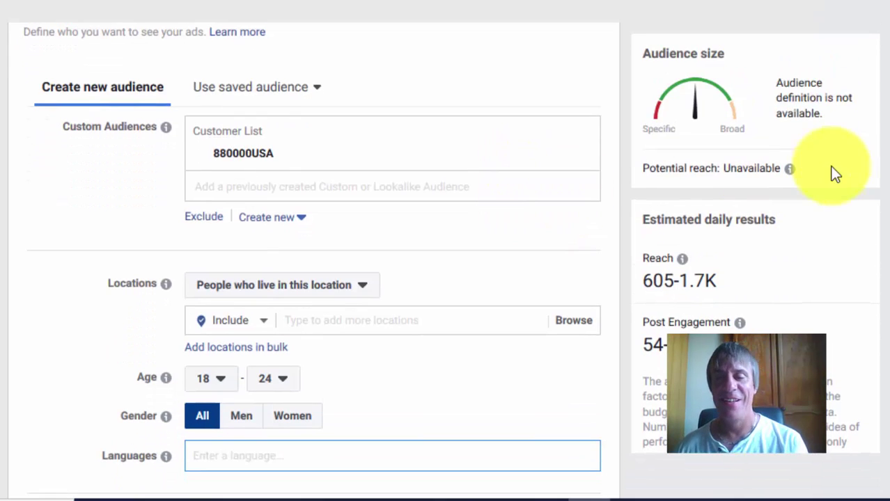